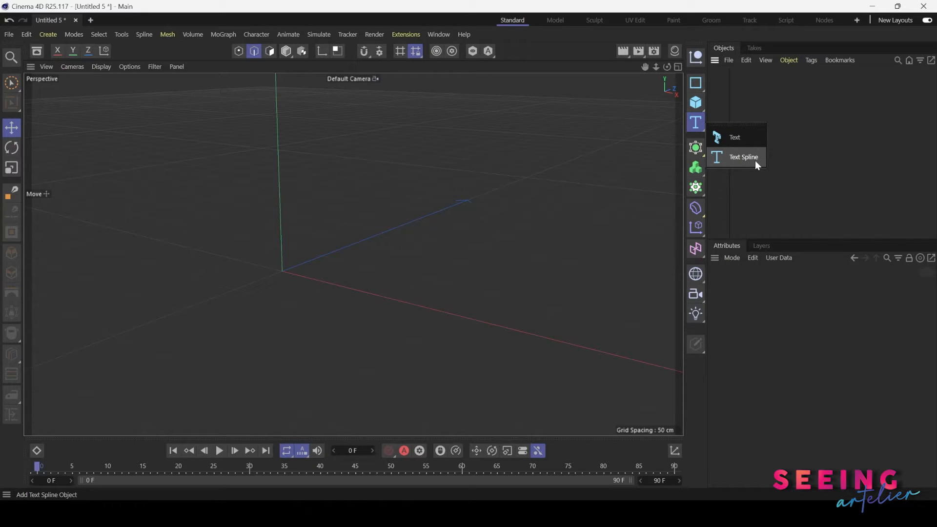
# Step: Add a 3D Text object to the scene and review its basic, coordinate, object and caps properties
pyautogui.click(738, 140)
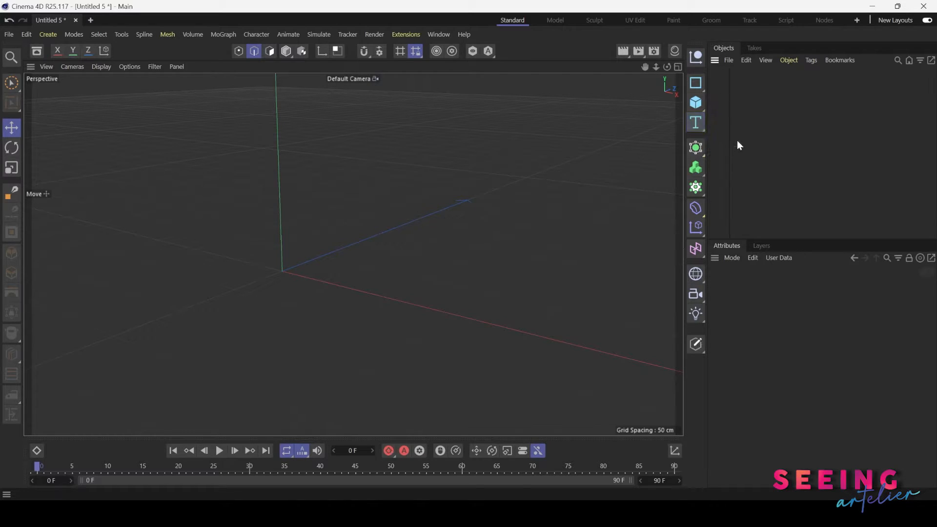
pyautogui.scroll(-6, 418, 218)
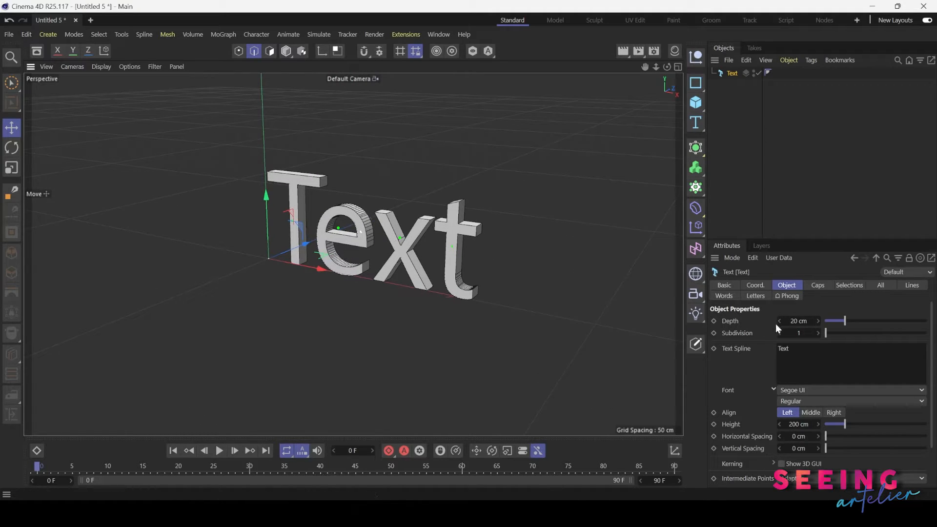
pyautogui.click(726, 288)
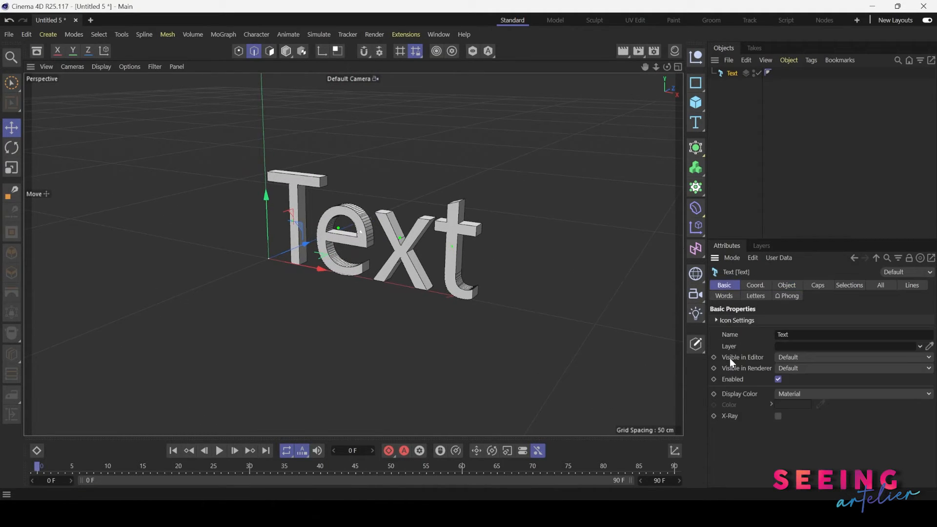
pyautogui.click(761, 286)
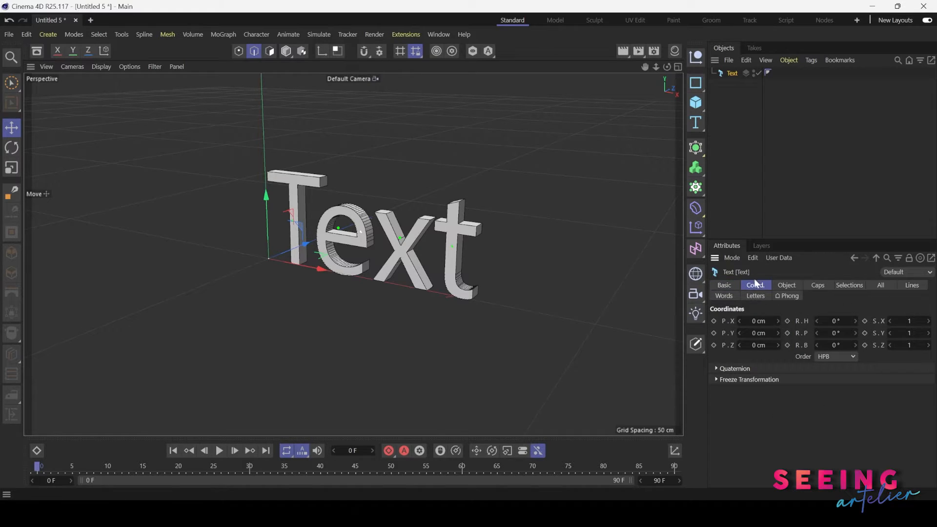
pyautogui.click(780, 285)
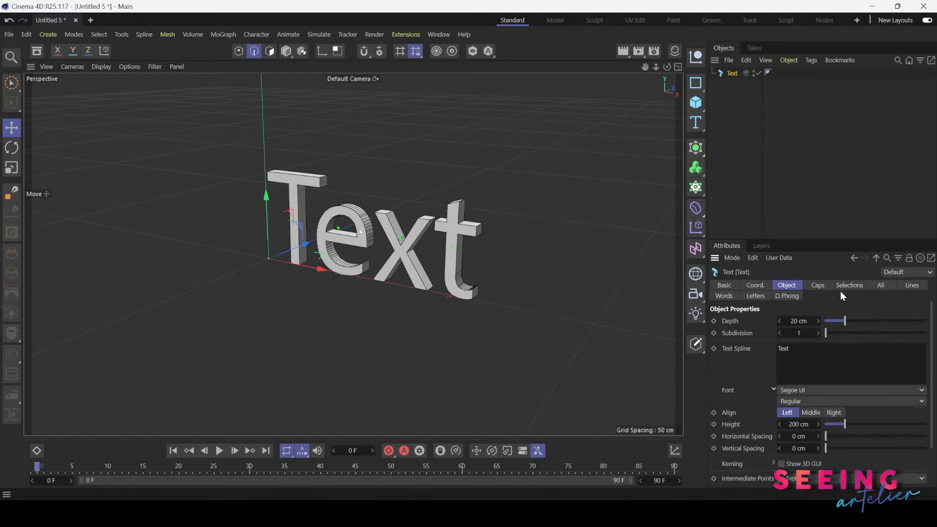
pyautogui.click(821, 286)
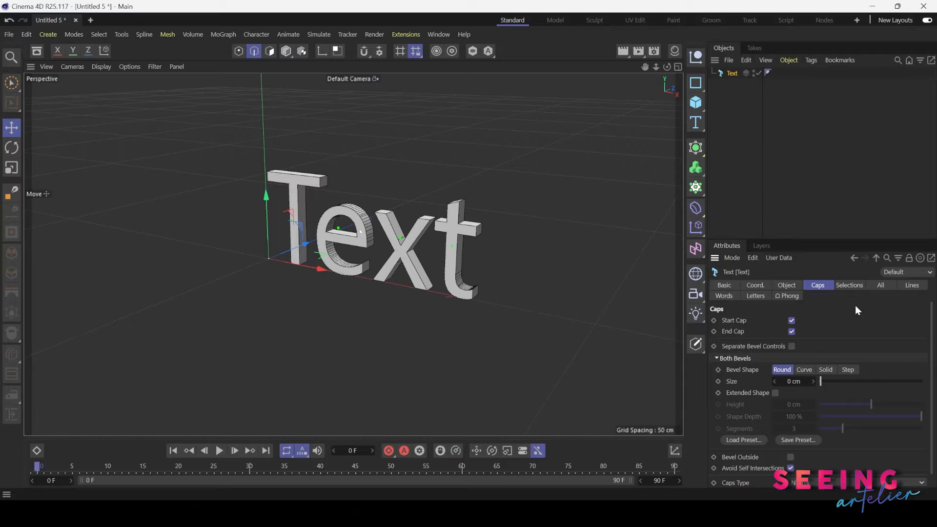
pyautogui.click(780, 288)
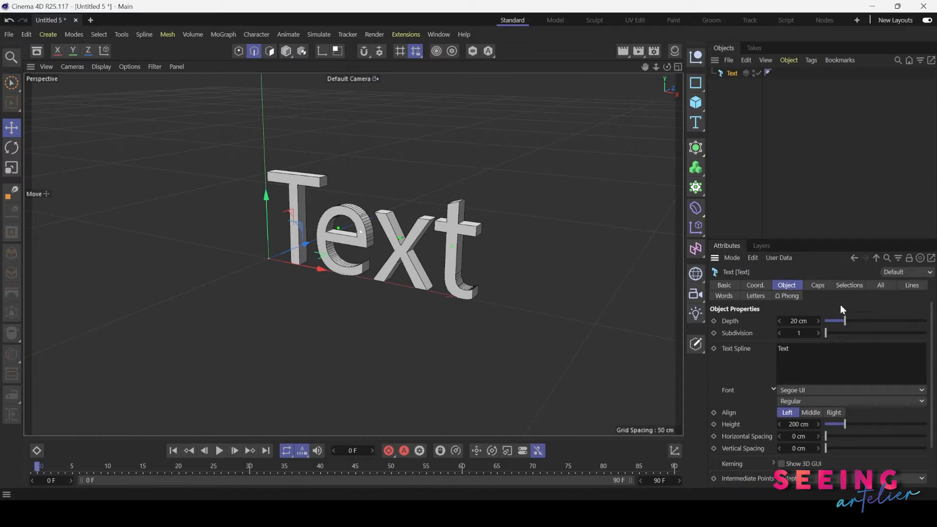
# Step: Set the text's depth to 45 cm, and try a higher subdivision and undo it
pyautogui.doubleClick(799, 321)
pyautogui.write('32')
pyautogui.press('Return')
pyautogui.moveTo(818, 321); pyautogui.dragTo(801, 333)
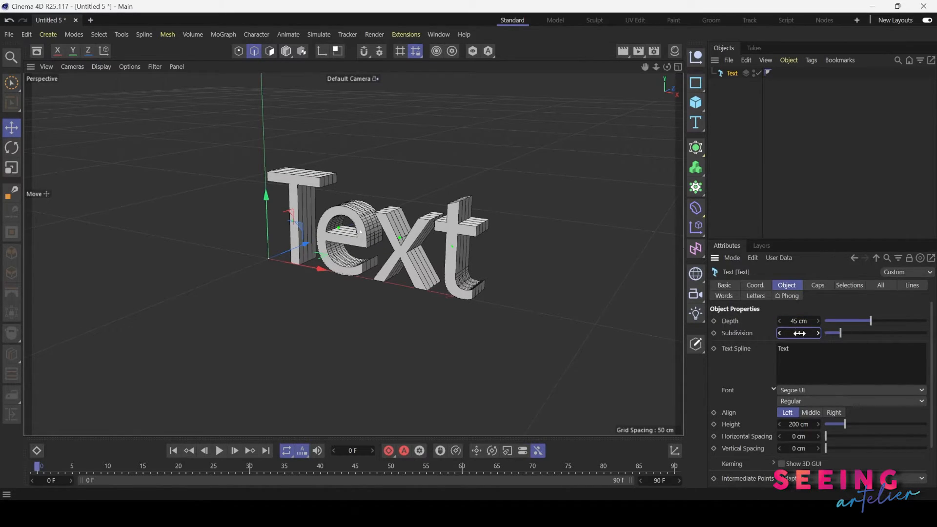
pyautogui.hotkey('ctrl', 'z')
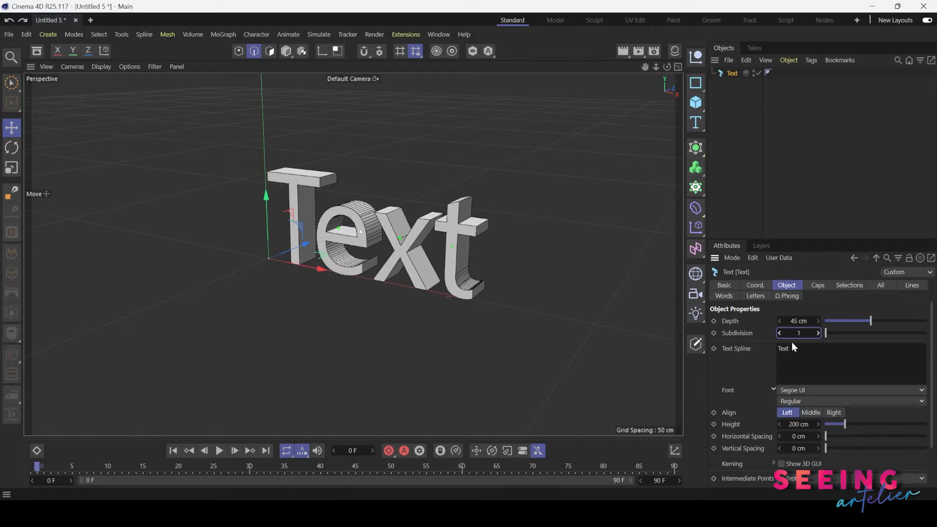
# Step: Change the 3D text's wording to "Hello" and set its font to Russo One
pyautogui.doubleClick(792, 345)
pyautogui.write('Hello')
pyautogui.click(824, 392)
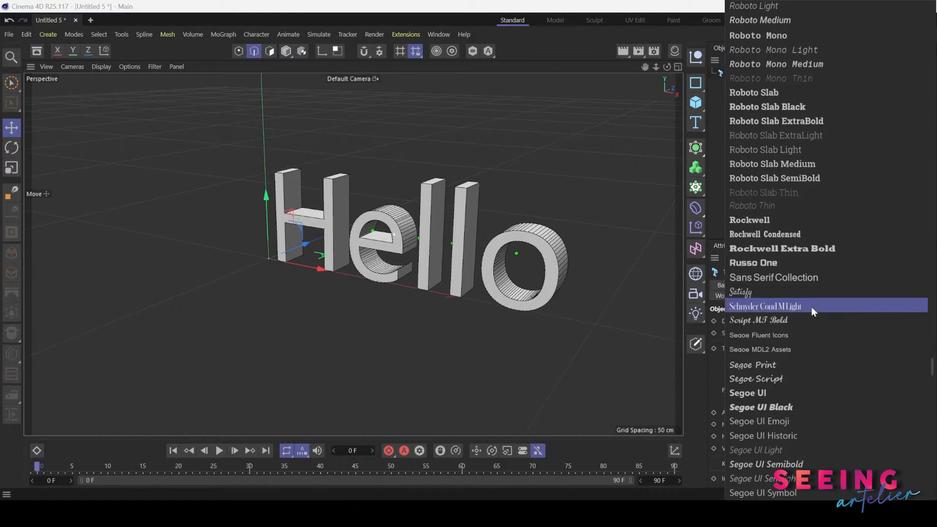
pyautogui.click(801, 264)
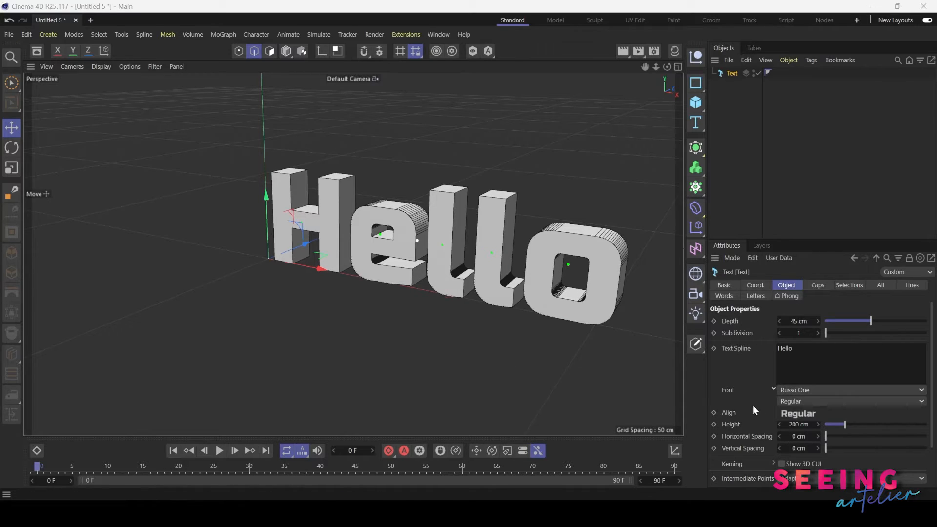
# Step: Compare the middle and right alignments and keep the 3D text aligned to the middle
pyautogui.scroll(-3, 739, 405)
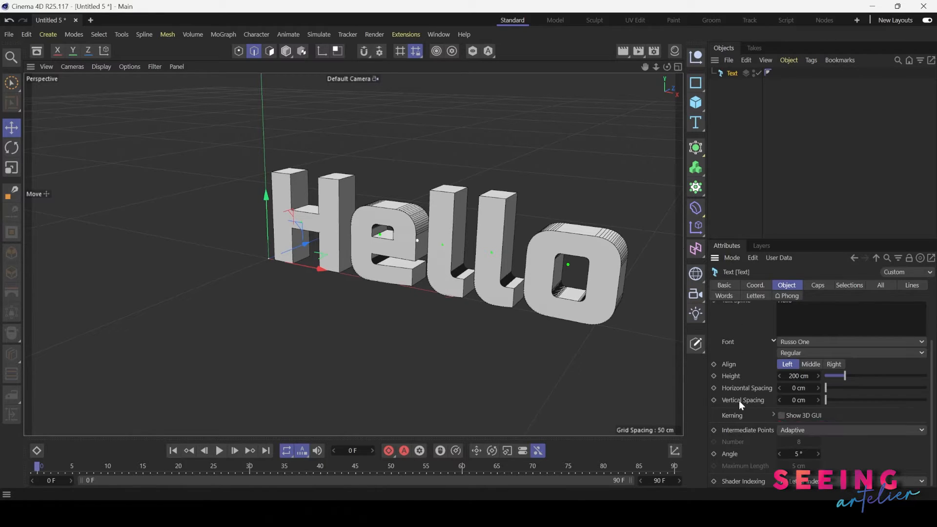
pyautogui.click(811, 365)
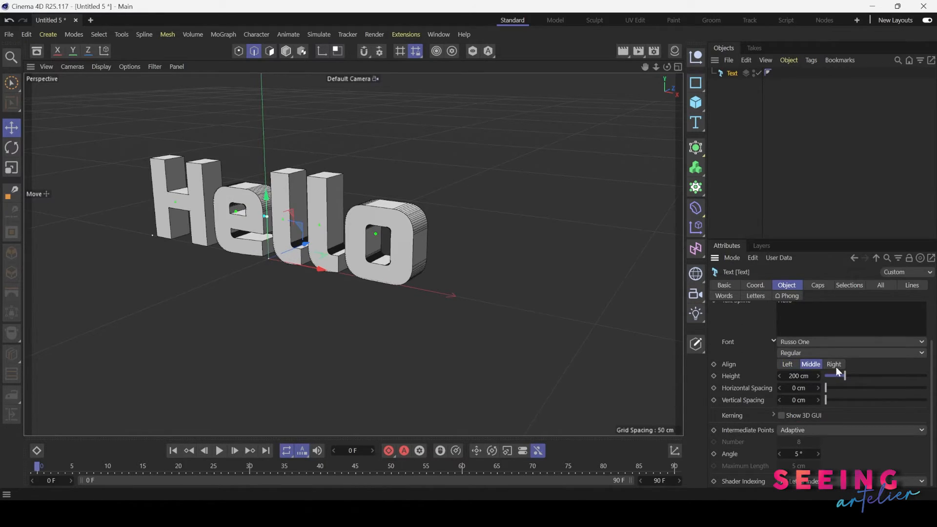
pyautogui.click(835, 365)
pyautogui.click(815, 366)
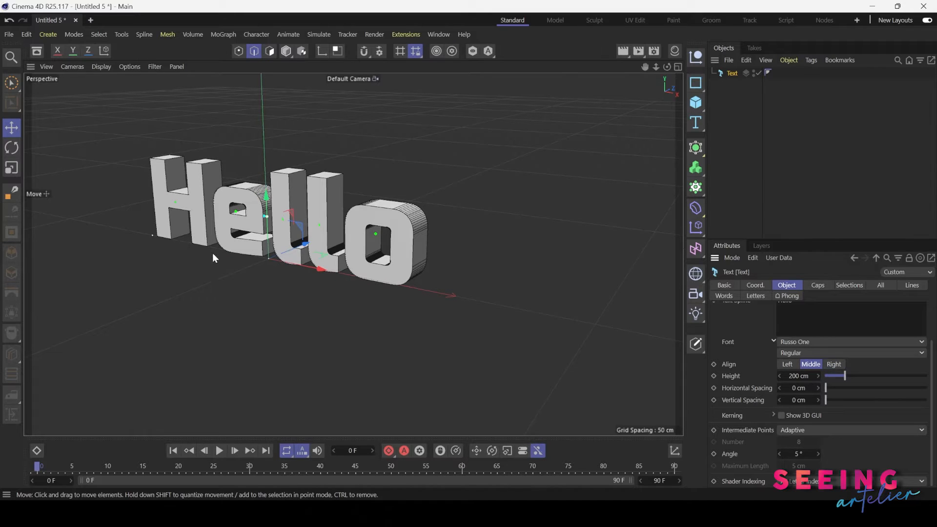
# Step: Increase the 3D text's height to 341 cm and its horizontal spacing to 11 cm
pyautogui.keyDown('alt'); pyautogui.moveTo(253, 265); pyautogui.dragTo(365, 294, button='middle'); pyautogui.keyUp('alt')
pyautogui.keyDown('alt'); pyautogui.moveTo(365, 294); pyautogui.dragTo(365, 278); pyautogui.keyUp('alt')
pyautogui.moveTo(848, 375); pyautogui.dragTo(813, 391)
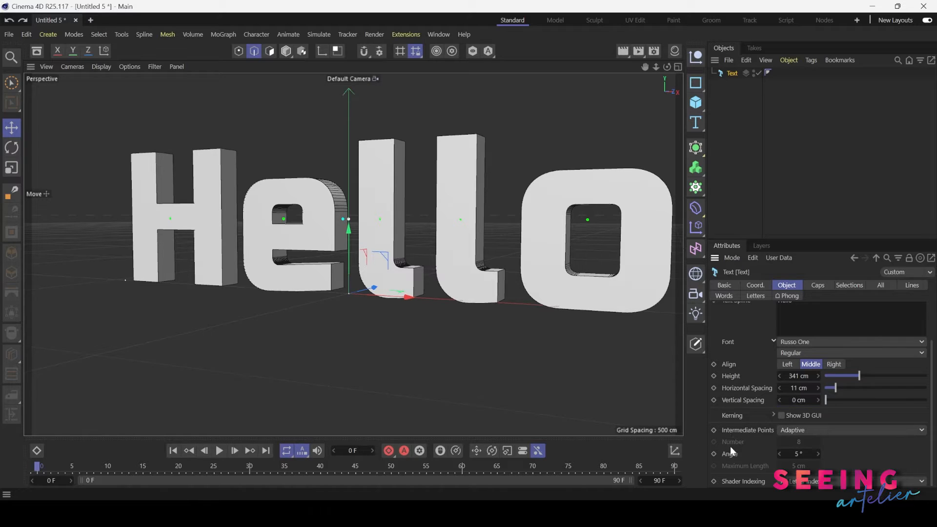
pyautogui.keyDown('alt'); pyautogui.moveTo(444, 250); pyautogui.dragTo(354, 313); pyautogui.keyUp('alt')
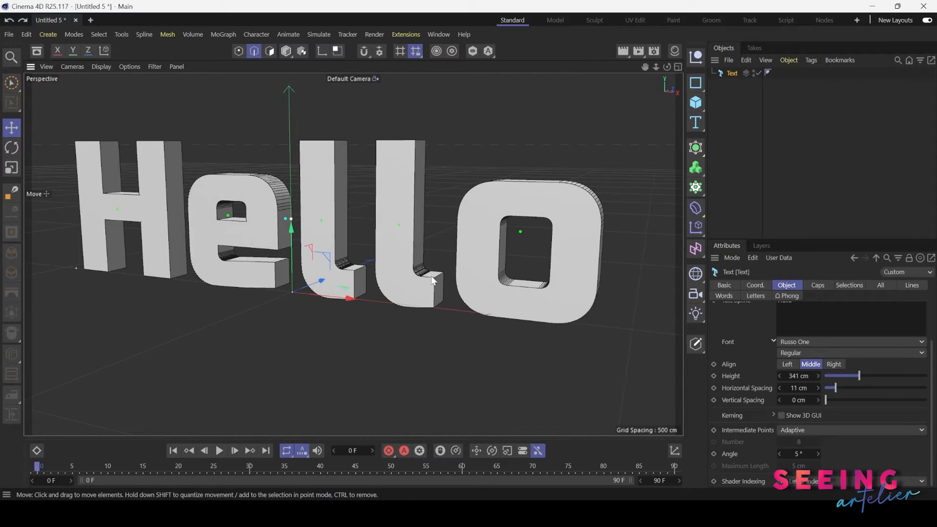
pyautogui.keyDown('alt'); pyautogui.moveTo(430, 240); pyautogui.dragTo(432, 239, button='middle'); pyautogui.keyUp('alt')
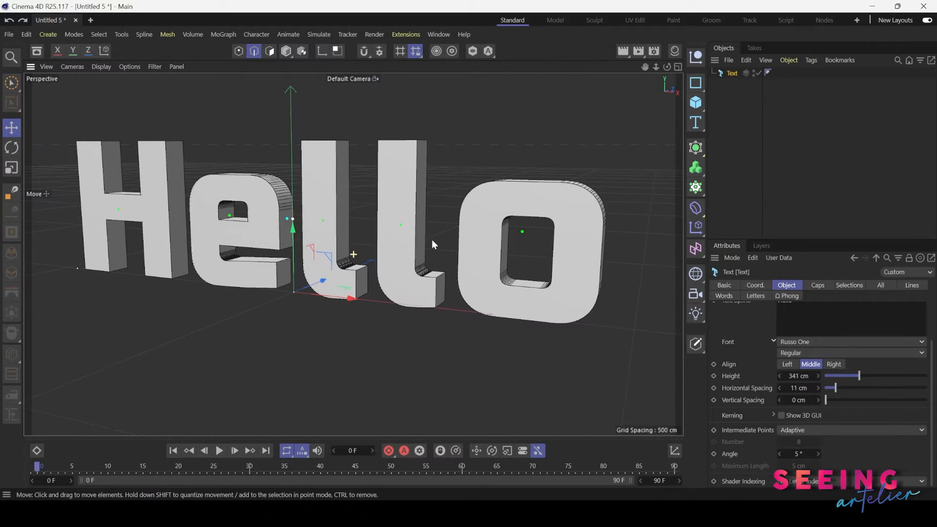
# Step: Switch the 3D text's start cap and end cap off and back on to compare the effect
pyautogui.click(819, 285)
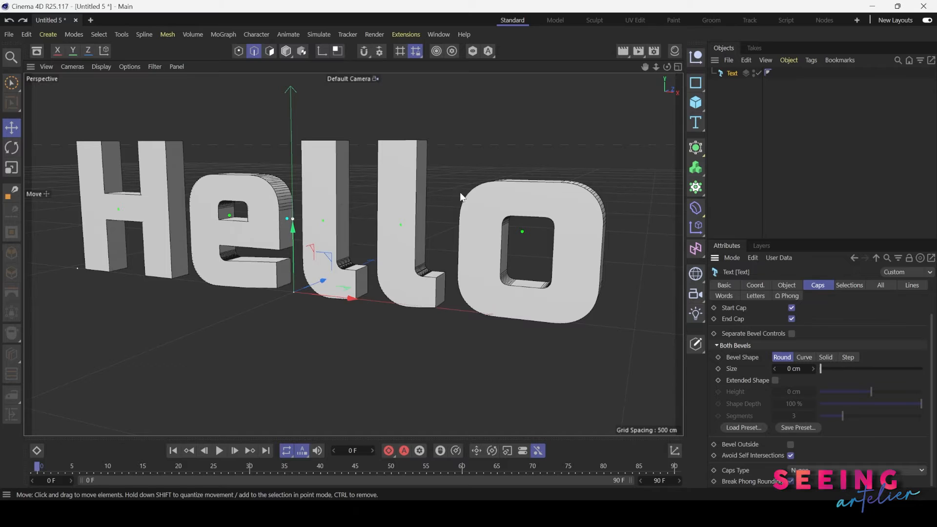
pyautogui.keyDown('alt'); pyautogui.moveTo(463, 199); pyautogui.dragTo(437, 233); pyautogui.keyUp('alt')
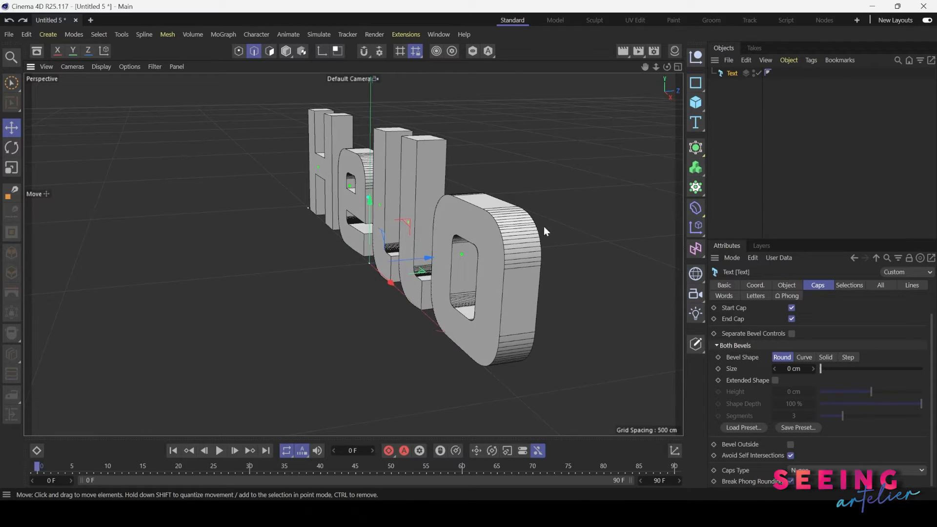
pyautogui.keyDown('alt'); pyautogui.moveTo(544, 227); pyautogui.dragTo(576, 217); pyautogui.keyUp('alt')
pyautogui.keyDown('alt'); pyautogui.moveTo(403, 208); pyautogui.dragTo(455, 209); pyautogui.keyUp('alt')
pyautogui.keyDown('alt'); pyautogui.moveTo(329, 207); pyautogui.dragTo(446, 209); pyautogui.keyUp('alt')
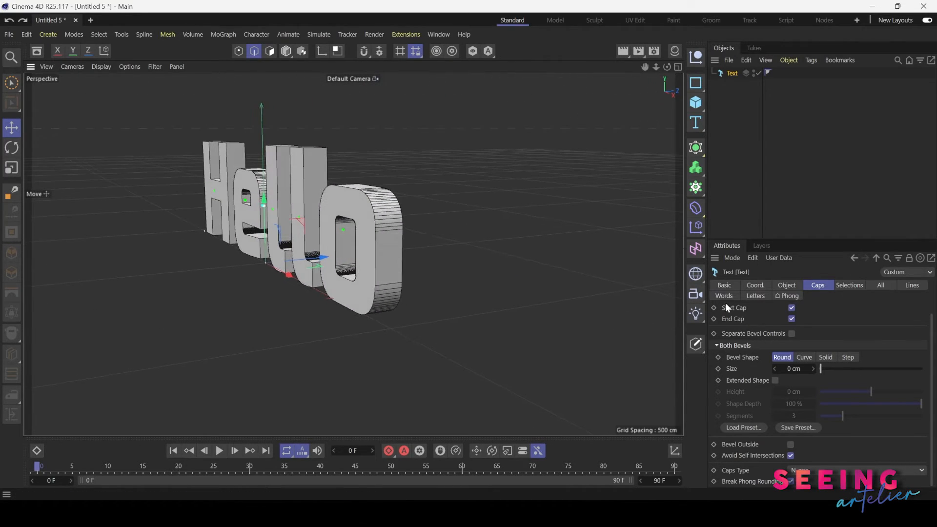
pyautogui.click(792, 309)
pyautogui.click(791, 308)
pyautogui.click(791, 319)
pyautogui.click(791, 318)
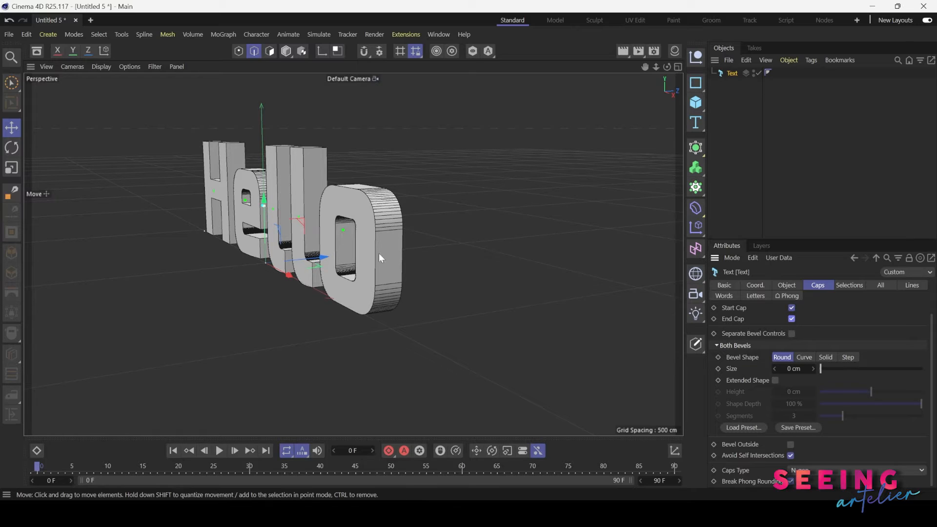
# Step: Give both caps of the 3D text a round bevel with a size of 5 cm
pyautogui.keyDown('alt'); pyautogui.moveTo(336, 264); pyautogui.dragTo(403, 271, button='middle'); pyautogui.keyUp('alt')
pyautogui.keyDown('alt'); pyautogui.moveTo(417, 286); pyautogui.dragTo(442, 276); pyautogui.keyUp('alt')
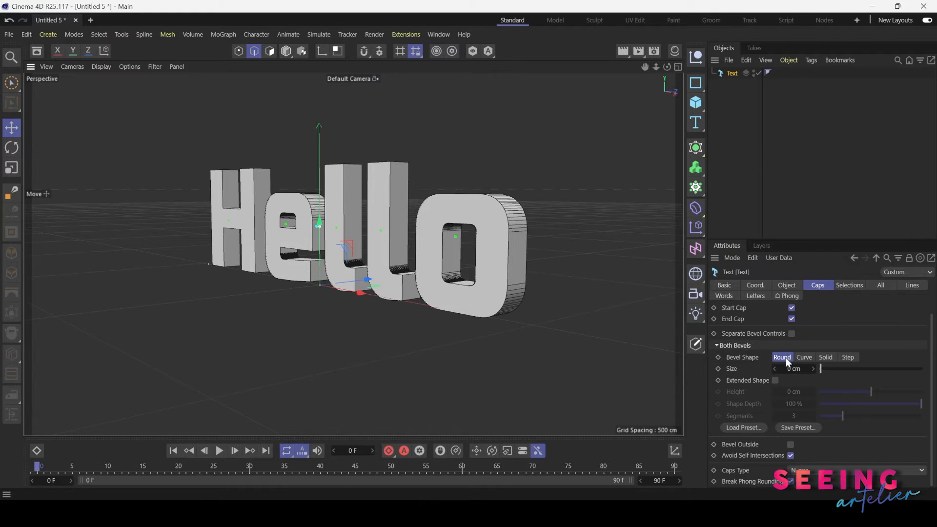
pyautogui.scroll(8, 459, 218)
pyautogui.keyDown('alt'); pyautogui.moveTo(498, 213); pyautogui.dragTo(424, 259); pyautogui.keyUp('alt')
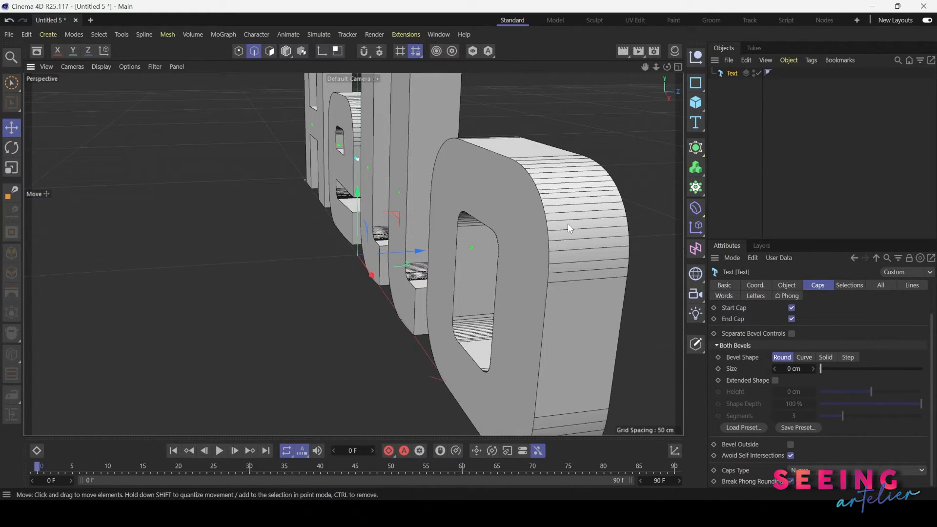
pyautogui.keyDown('alt'); pyautogui.moveTo(521, 247); pyautogui.dragTo(553, 232); pyautogui.keyUp('alt')
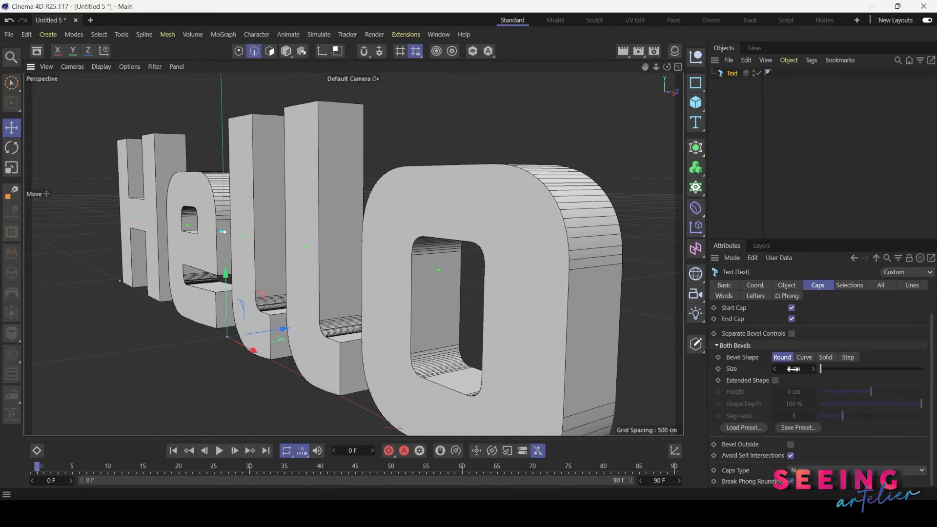
pyautogui.moveTo(794, 369); pyautogui.dragTo(830, 373)
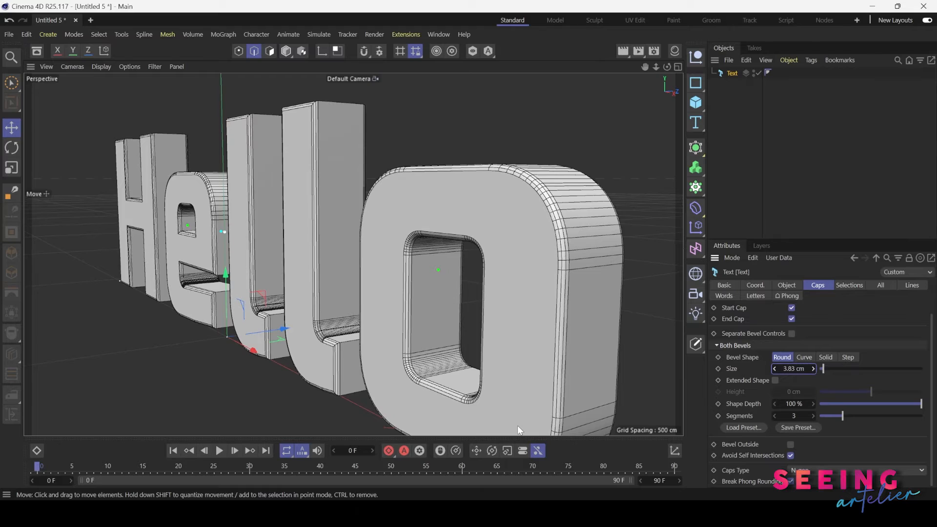
pyautogui.doubleClick(796, 369)
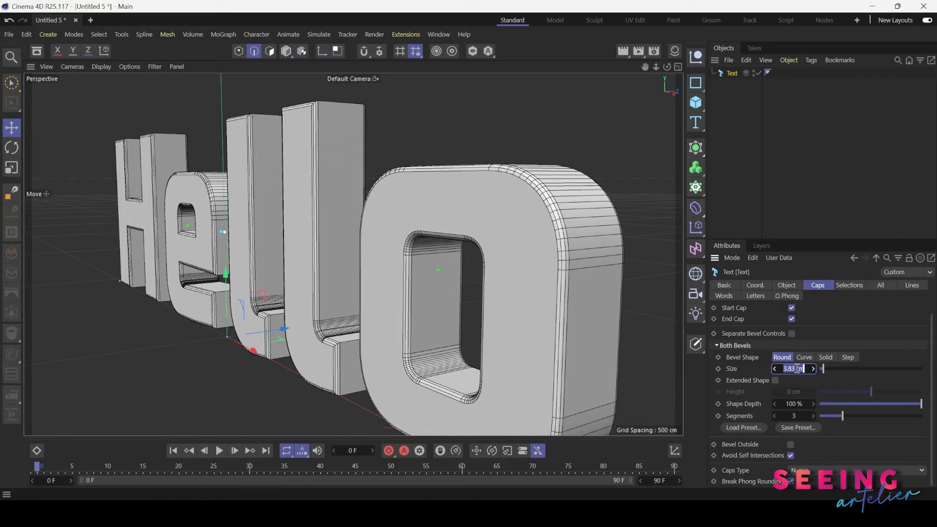
pyautogui.write('5')
pyautogui.press('Return')
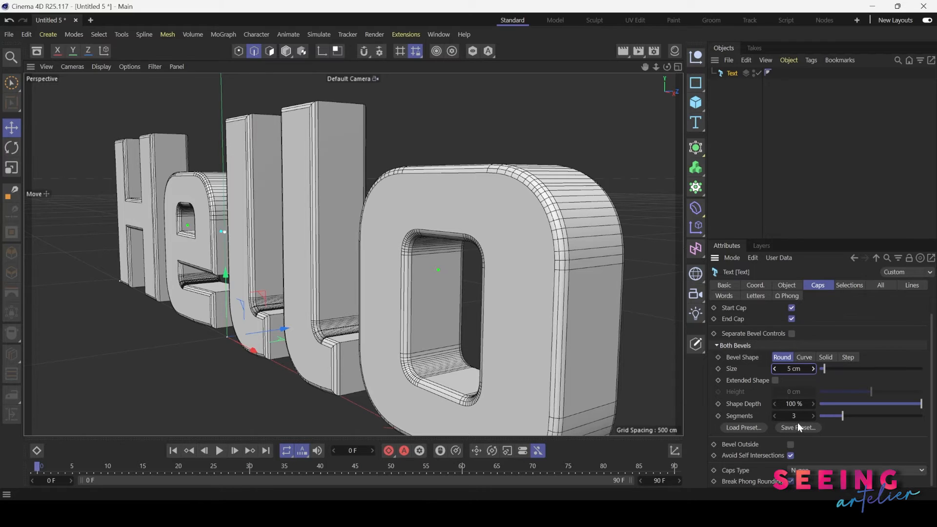
# Step: Raise the bevel segments to 10, and try the Bevel Outside option before turning it back off
pyautogui.moveTo(793, 416); pyautogui.dragTo(825, 416)
pyautogui.scroll(-5, 495, 337)
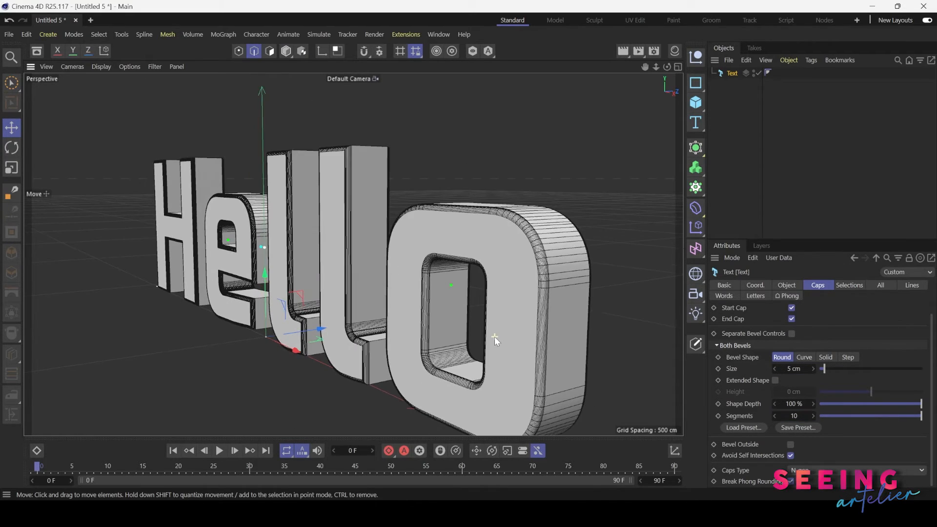
pyautogui.keyDown('alt'); pyautogui.moveTo(364, 346); pyautogui.dragTo(483, 333); pyautogui.keyUp('alt')
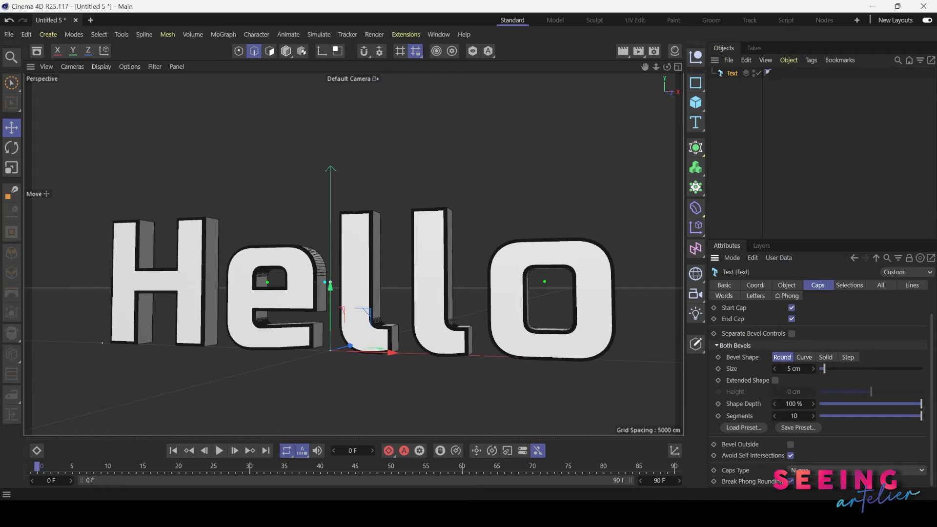
pyautogui.click(791, 445)
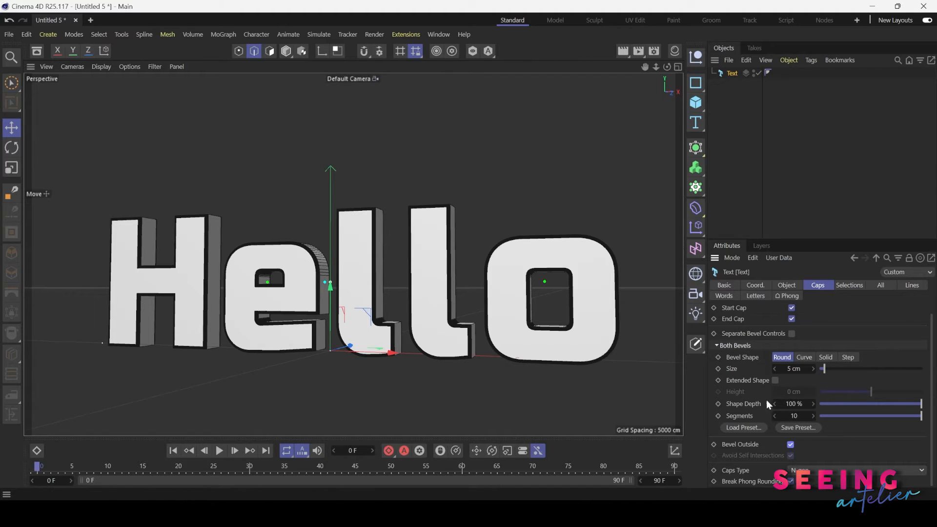
pyautogui.click(791, 445)
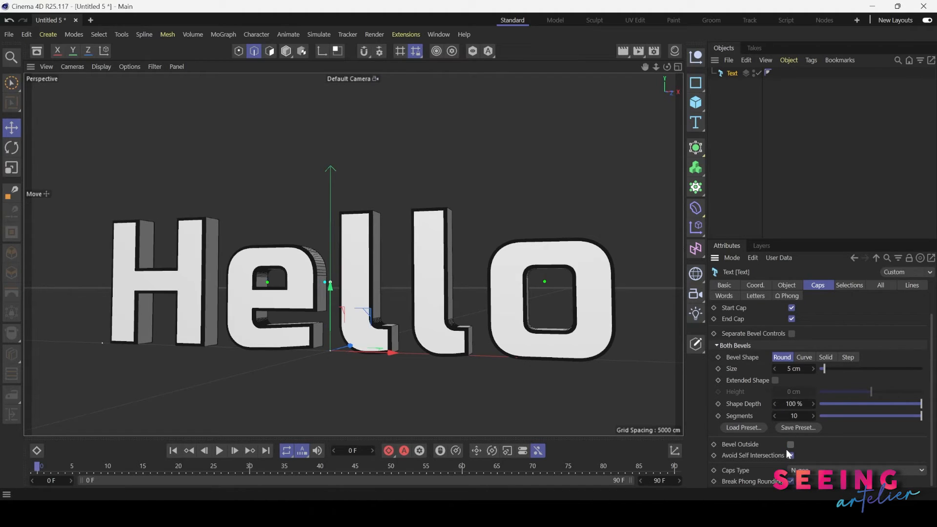
# Step: Add a Text Spline object, and hide and disable the 3D Text object
pyautogui.keyDown('alt'); pyautogui.moveTo(501, 334); pyautogui.dragTo(641, 219); pyautogui.keyUp('alt')
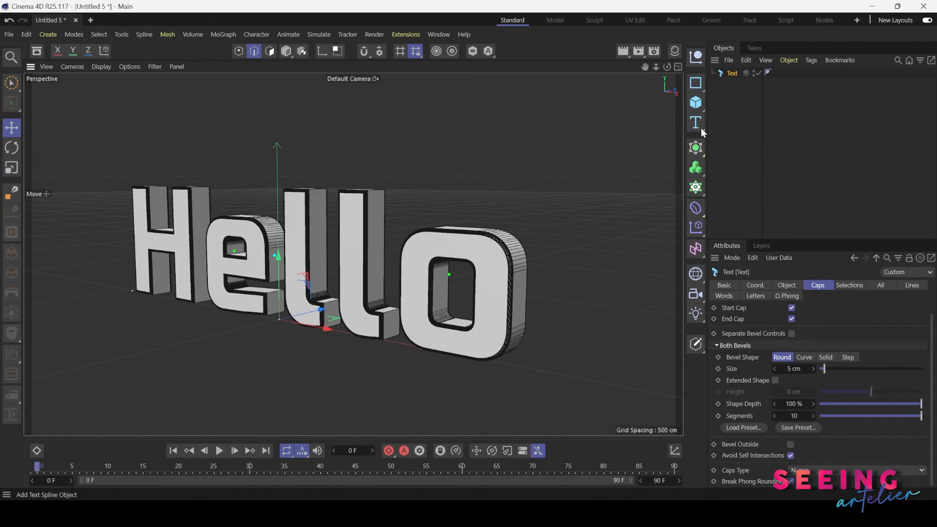
pyautogui.moveTo(701, 128); pyautogui.dragTo(729, 161)
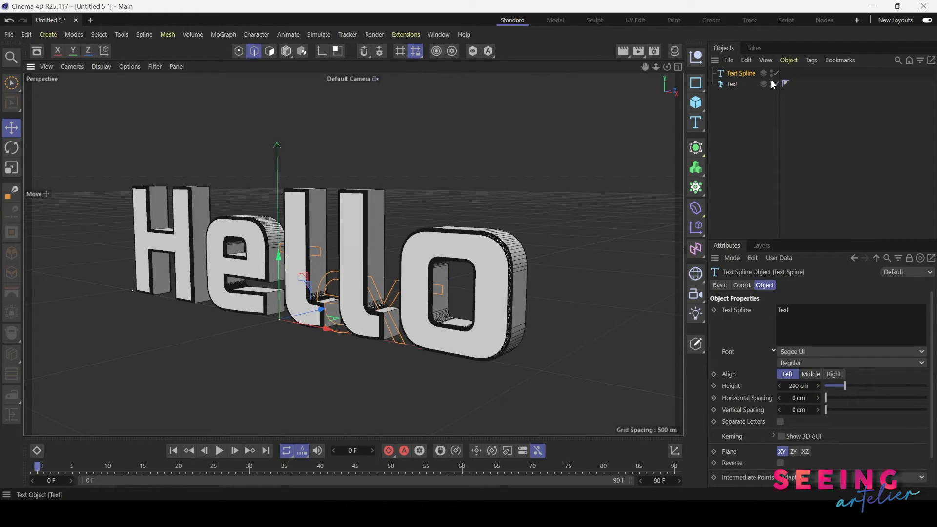
pyautogui.doubleClick(771, 82)
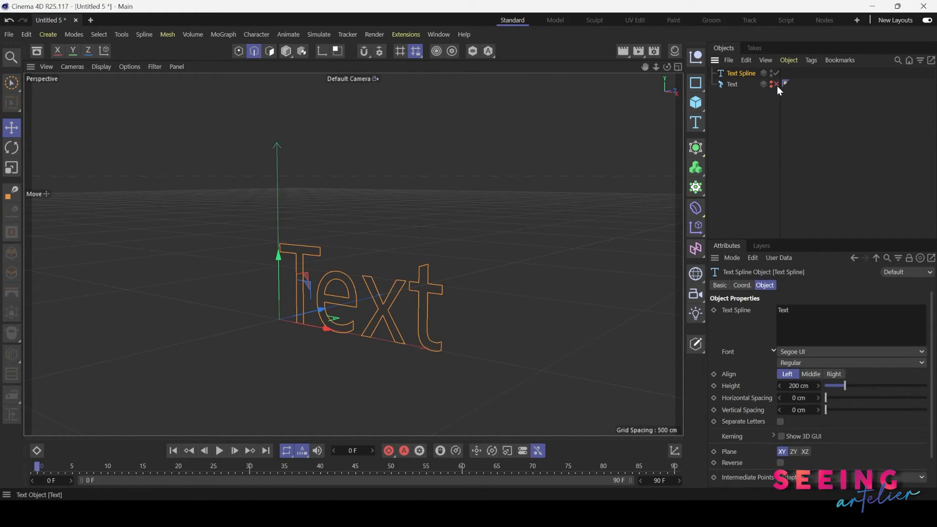
# Step: Replace the text spline's default wording with "Hello"
pyautogui.moveTo(802, 310); pyautogui.dragTo(759, 313)
pyautogui.click(703, 153)
pyautogui.write('Hello')
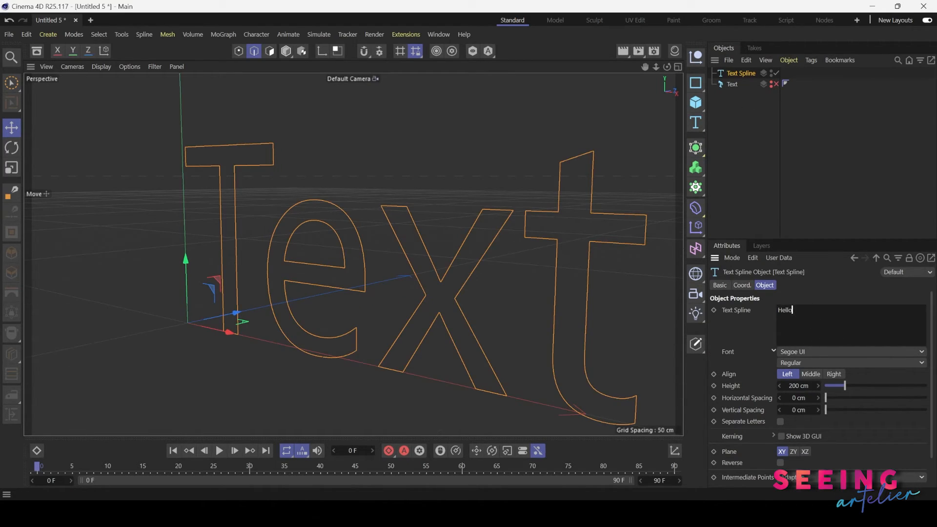
# Step: Apply the new wording to the text spline and change its font to Russo One
pyautogui.click(827, 295)
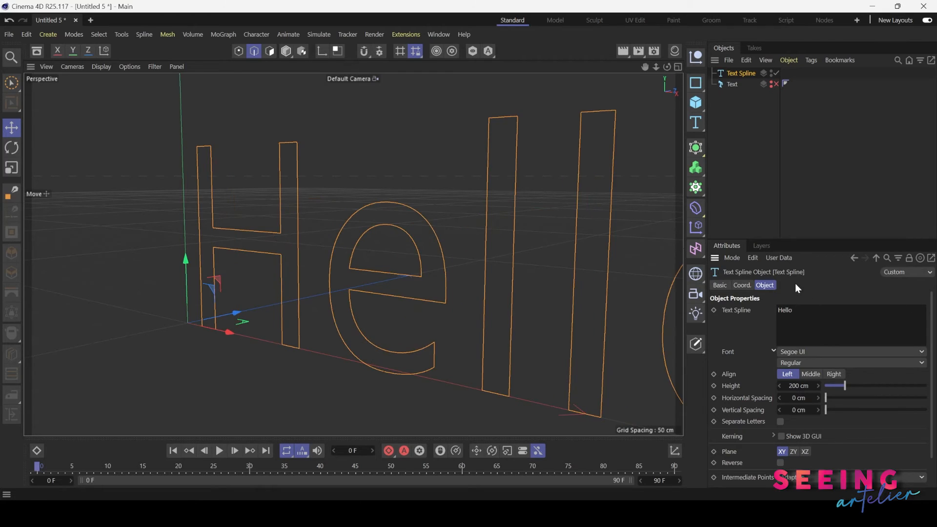
pyautogui.scroll(-1, 384, 281)
pyautogui.scroll(-3, 383, 280)
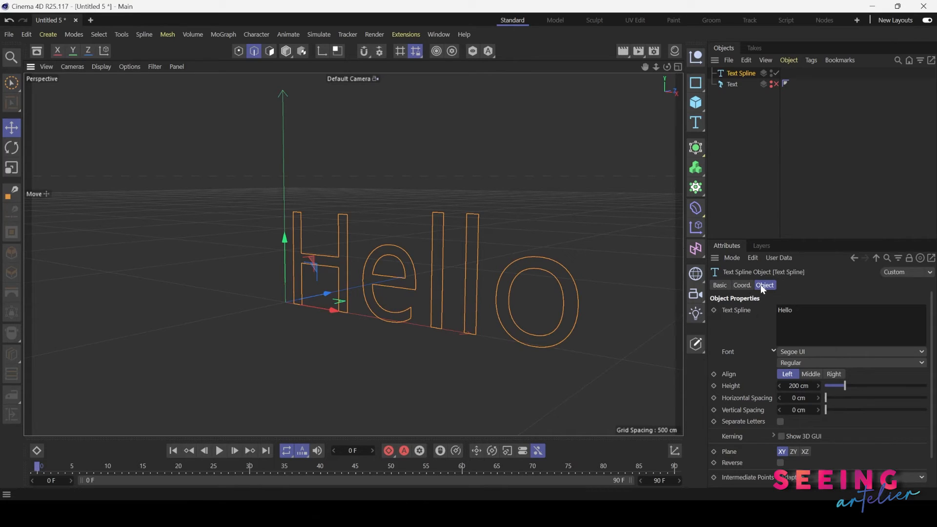
pyautogui.keyDown('alt'); pyautogui.moveTo(453, 259); pyautogui.dragTo(386, 271, button='middle'); pyautogui.keyUp('alt')
pyautogui.click(819, 350)
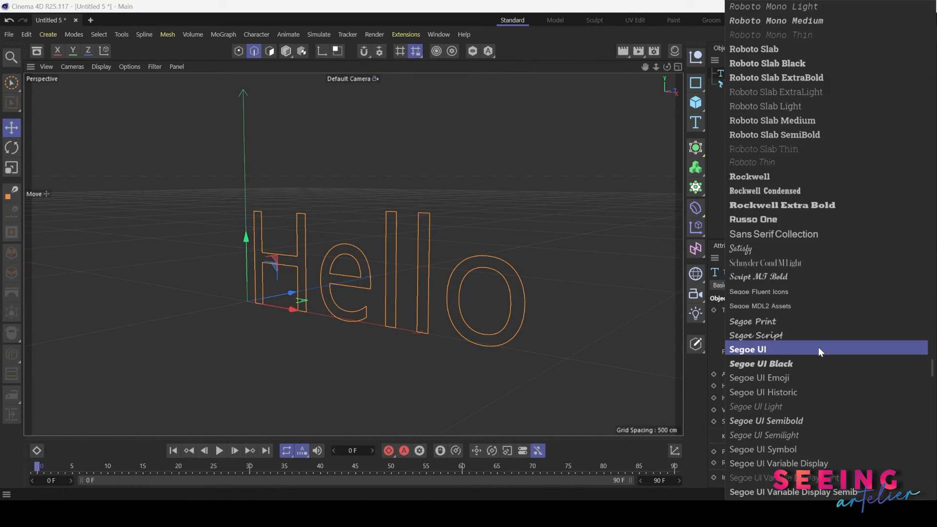
pyautogui.click(789, 219)
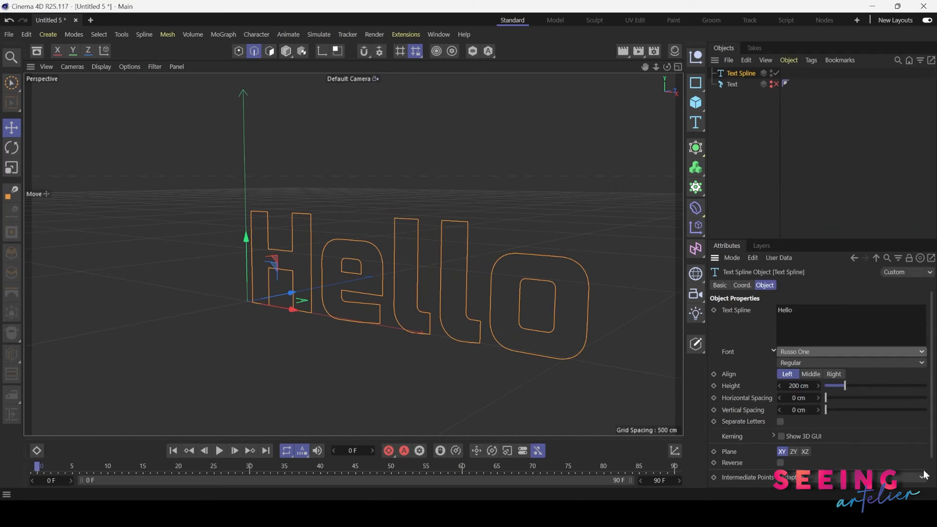
# Step: Set the text spline's alignment to Middle so the word is centred on its axis
pyautogui.keyDown('alt'); pyautogui.moveTo(449, 329); pyautogui.dragTo(466, 313); pyautogui.keyUp('alt')
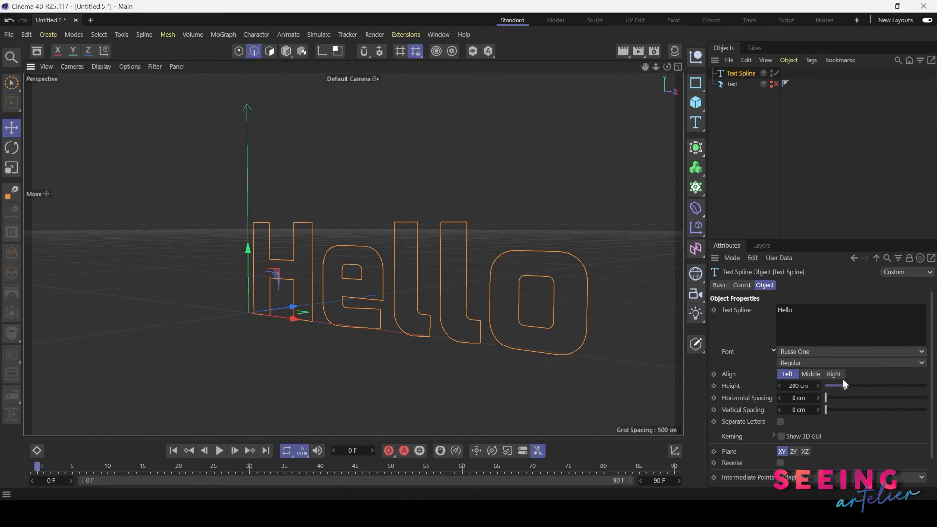
pyautogui.click(810, 374)
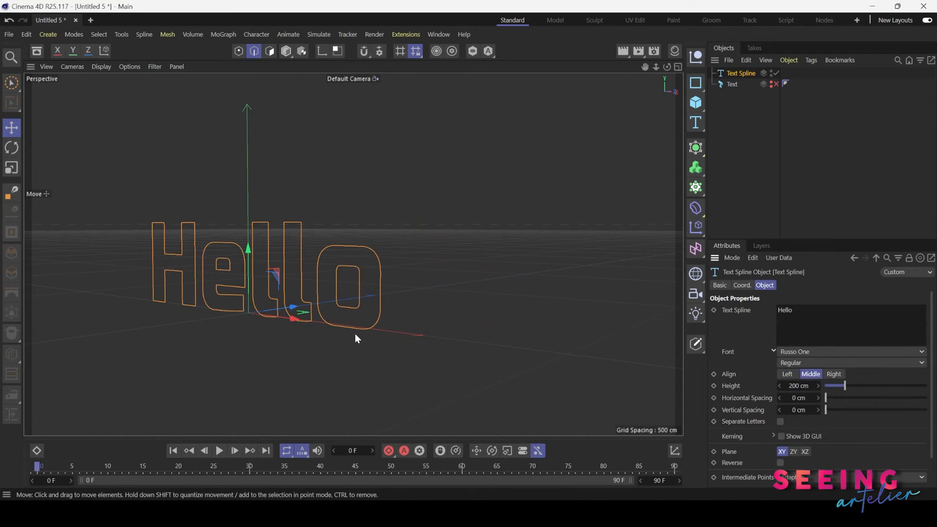
pyautogui.keyDown('alt'); pyautogui.moveTo(367, 330); pyautogui.dragTo(470, 333, button='middle'); pyautogui.keyUp('alt')
pyautogui.keyDown('alt'); pyautogui.moveTo(470, 334); pyautogui.dragTo(475, 310); pyautogui.keyUp('alt')
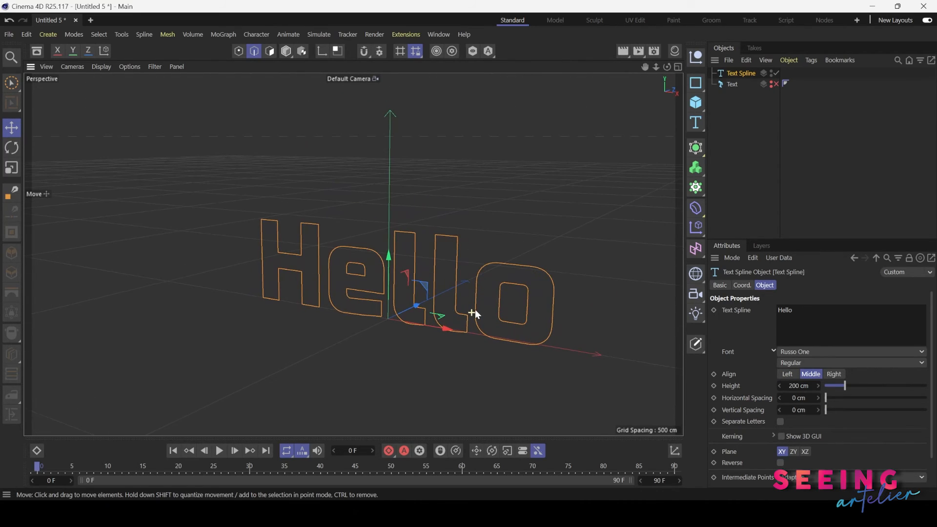
# Step: Add a Circle spline as the tube profile and set its radius to 8 cm
pyautogui.click(699, 90)
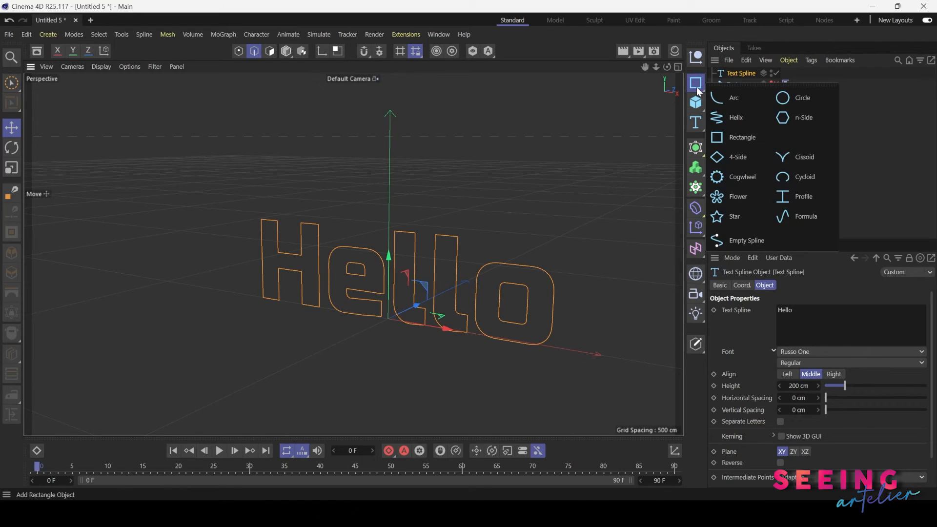
pyautogui.click(795, 99)
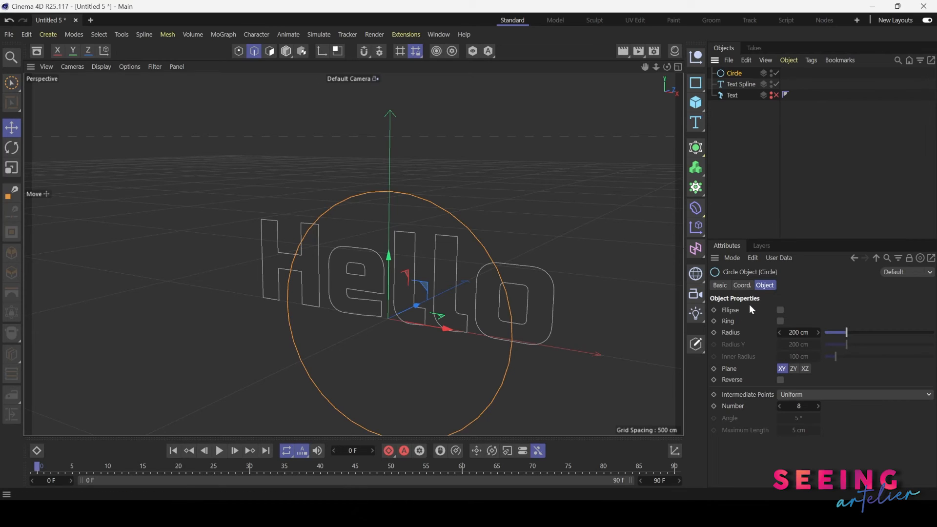
pyautogui.moveTo(791, 335); pyautogui.dragTo(789, 335)
pyautogui.moveTo(842, 333); pyautogui.dragTo(834, 332)
pyautogui.doubleClick(792, 333)
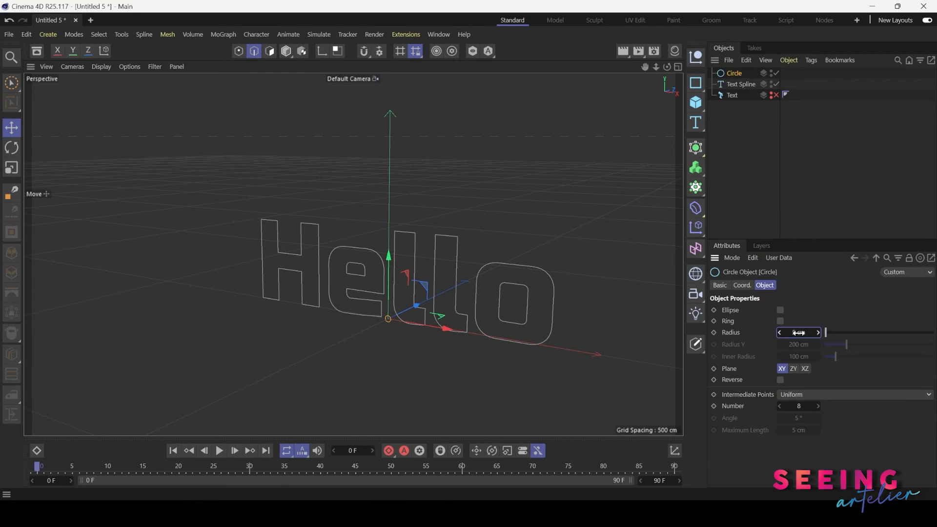
pyautogui.write('8')
pyautogui.press('Return')
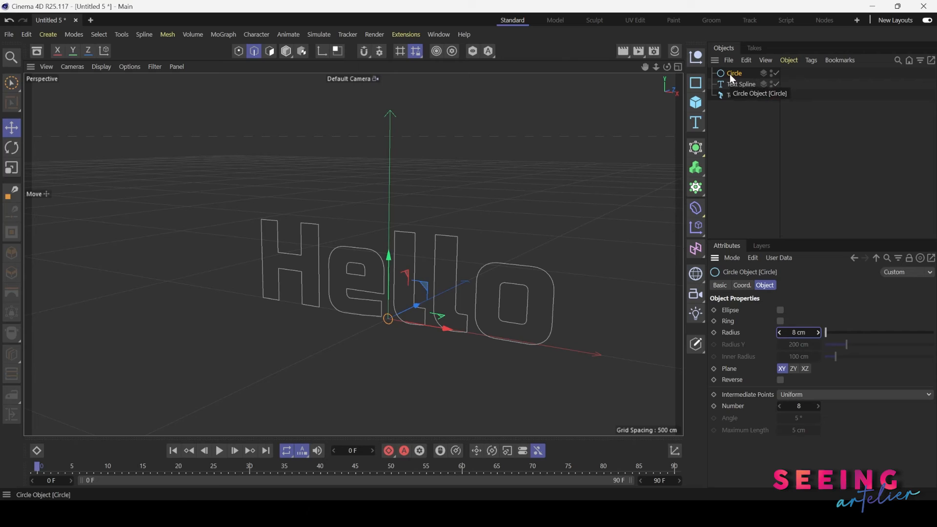
# Step: Add a Sweep generator and nest the circle and the text spline under it, with the circle first
pyautogui.click(696, 151)
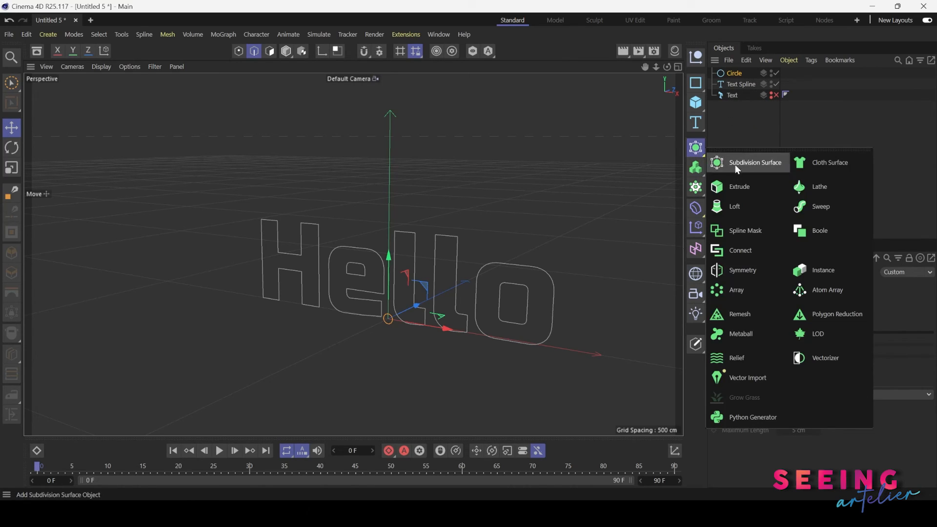
pyautogui.click(822, 209)
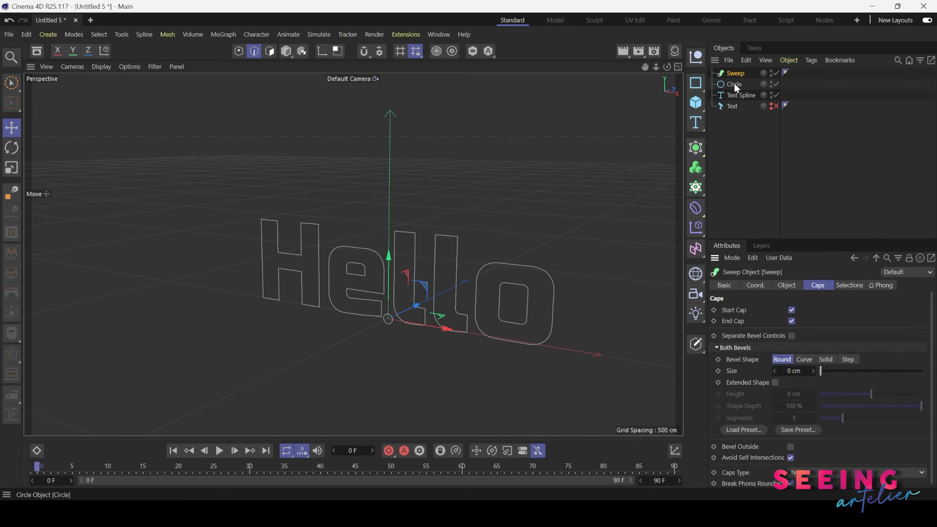
pyautogui.moveTo(738, 84)
pyautogui.mouseDown()
pyautogui.moveTo(740, 75)
pyautogui.moveTo(745, 86)
pyautogui.mouseUp()
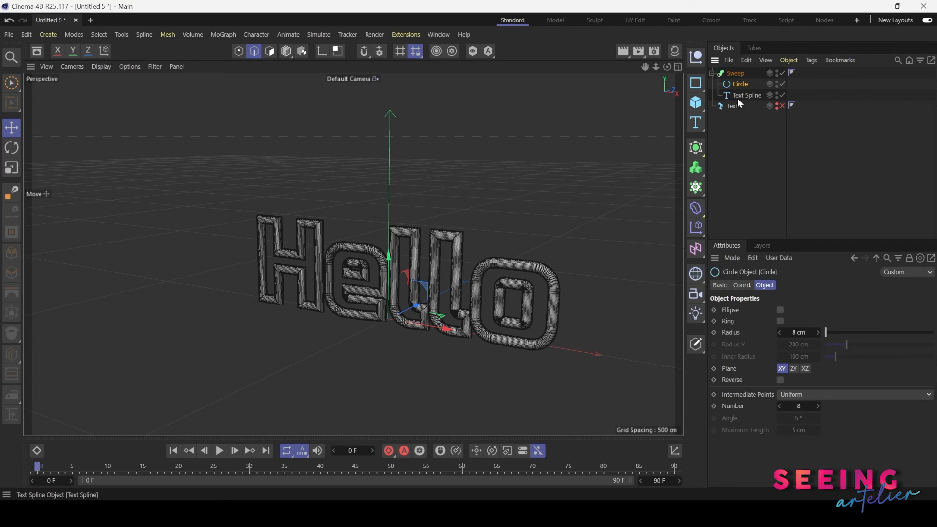
pyautogui.scroll(8, 441, 351)
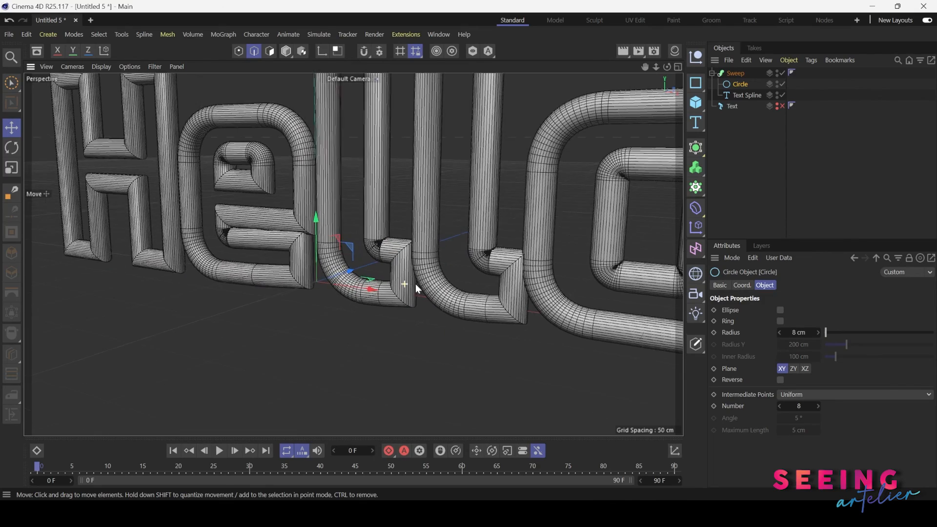
pyautogui.keyDown('alt'); pyautogui.moveTo(416, 285); pyautogui.dragTo(359, 273); pyautogui.keyUp('alt')
pyautogui.scroll(-4, 409, 269)
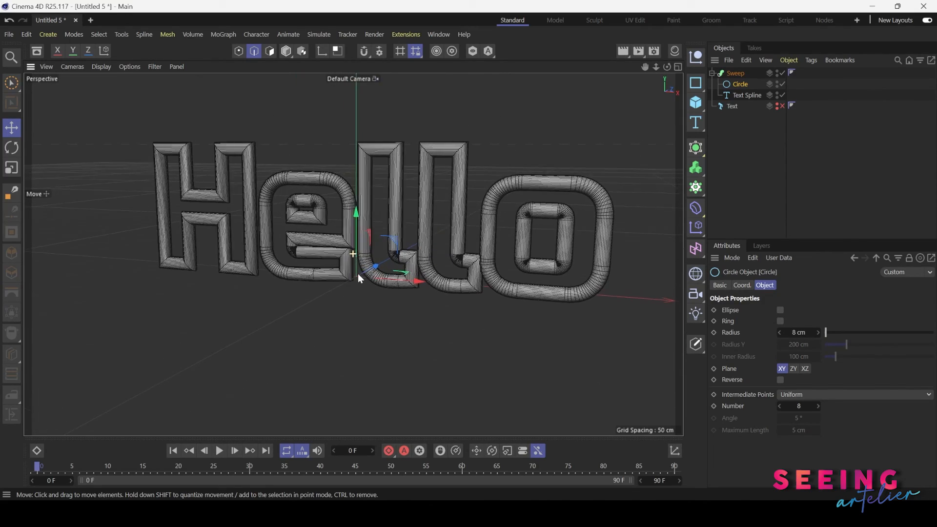
# Step: Make the swept tubing thinner by setting the profile circle's radius to 6 cm
pyautogui.click(737, 74)
pyautogui.click(742, 85)
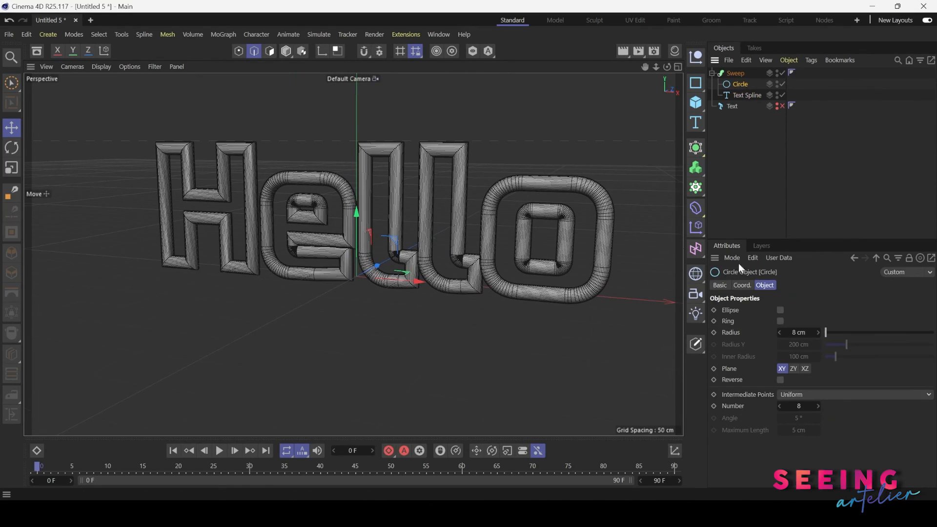
pyautogui.doubleClick(800, 337)
pyautogui.write('6')
pyautogui.press('Return')
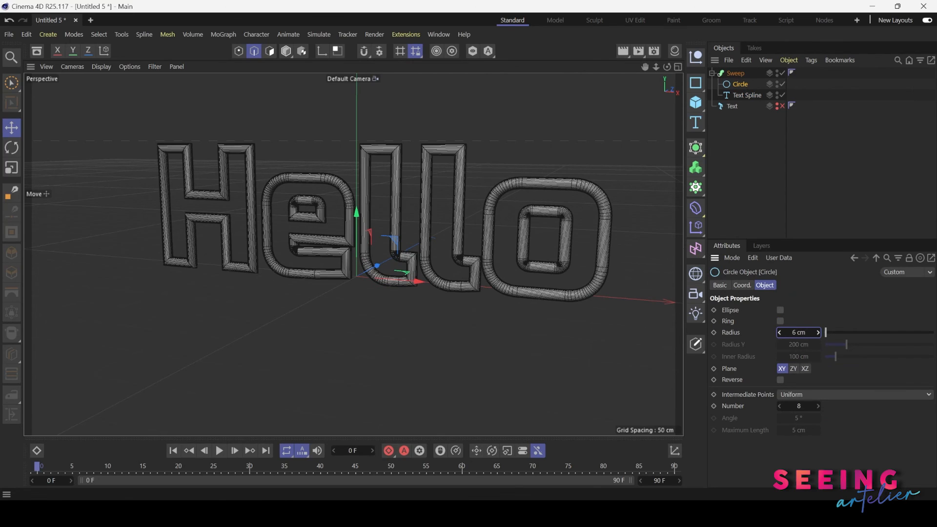
pyautogui.moveTo(799, 334); pyautogui.dragTo(796, 334)
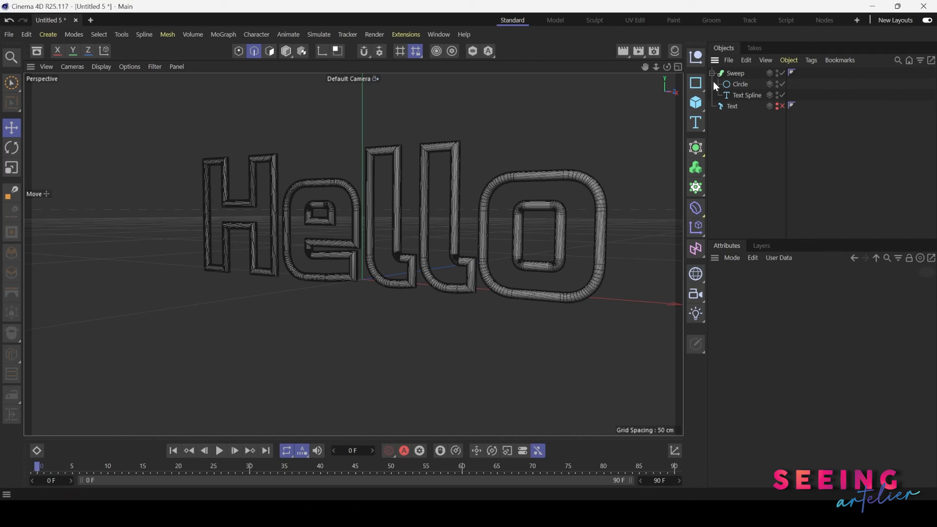
# Step: Add an Extrude generator to the scene
pyautogui.click(699, 149)
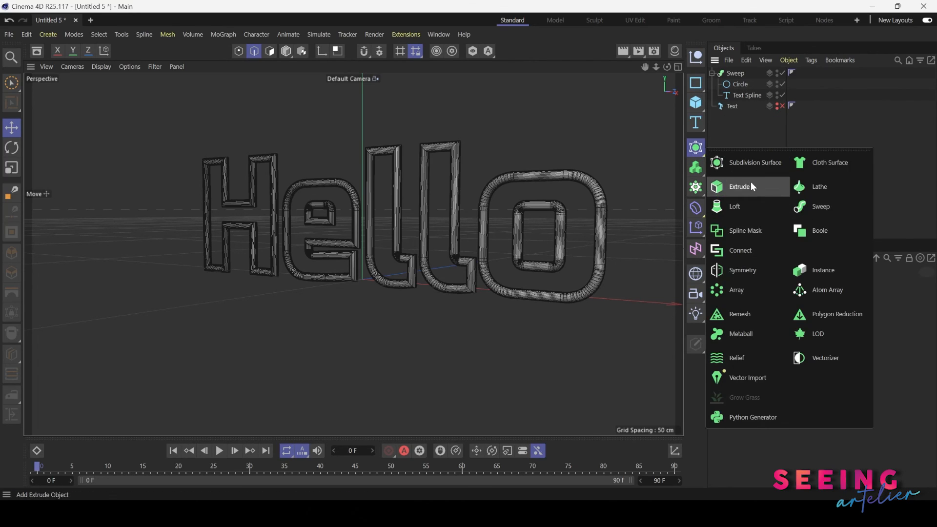